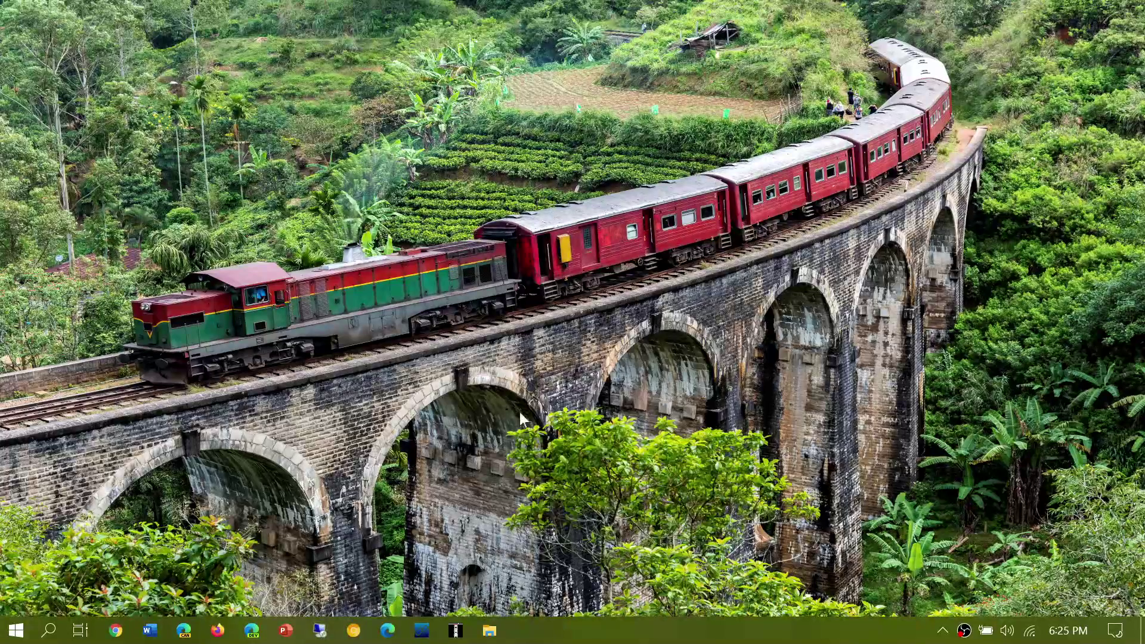
# Step: Open Action Center from the right end of the taskbar
pyautogui.click(1123, 637)
# Step: Go to Personalization > Themes in Settings and follow the link to get more themes in Microsoft Store
pyautogui.click(836, 434)
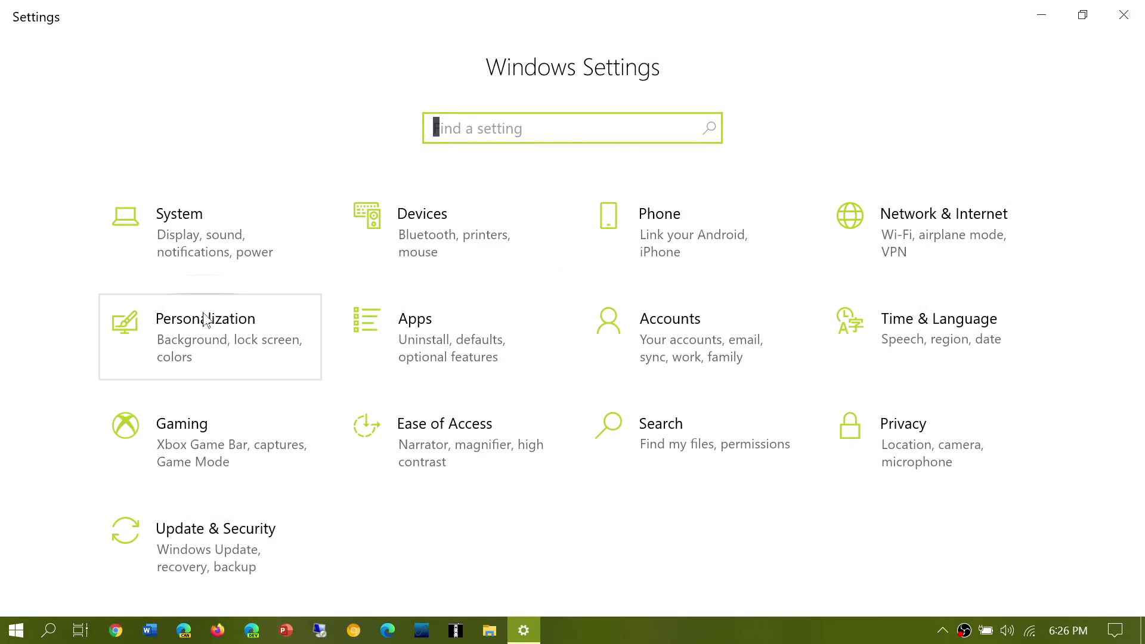
pyautogui.click(204, 318)
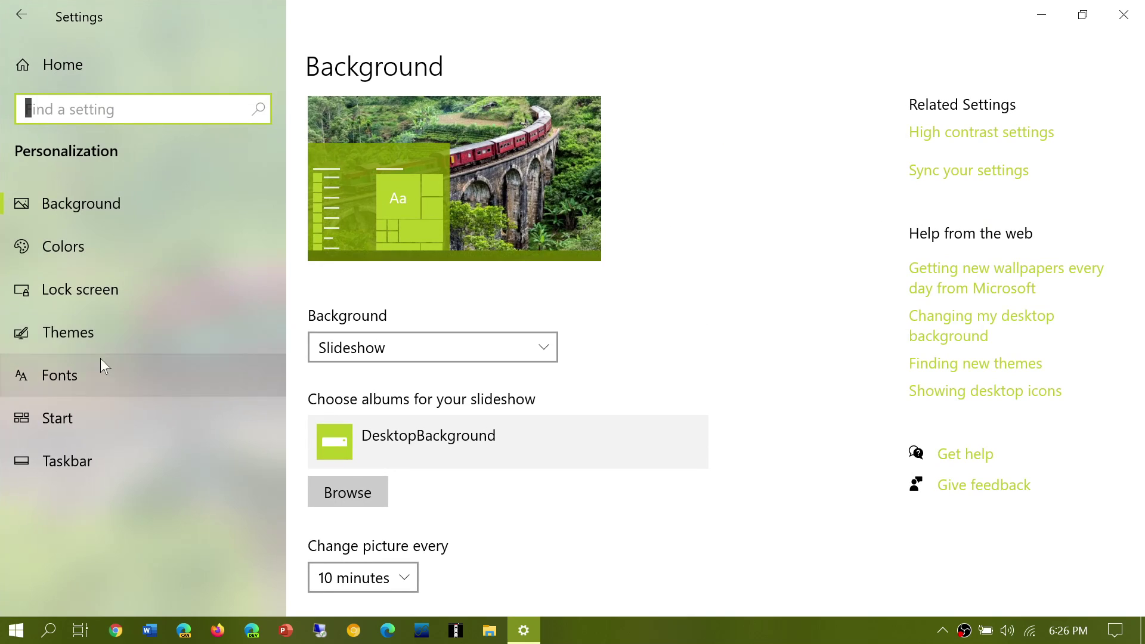
pyautogui.click(80, 328)
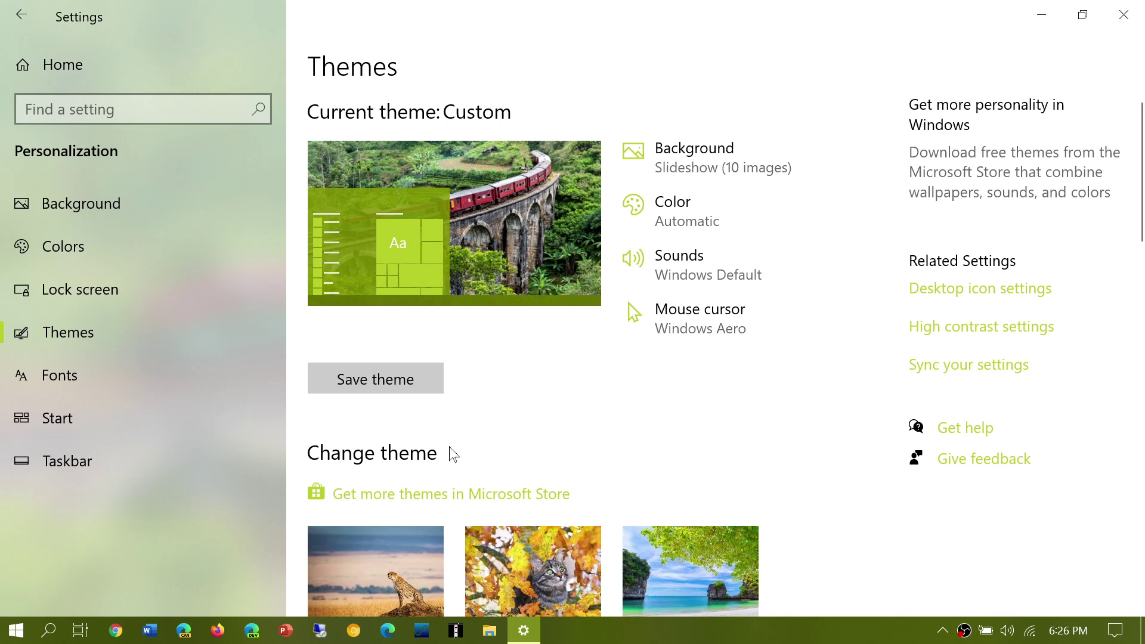
pyautogui.scroll(-3, 567, 416)
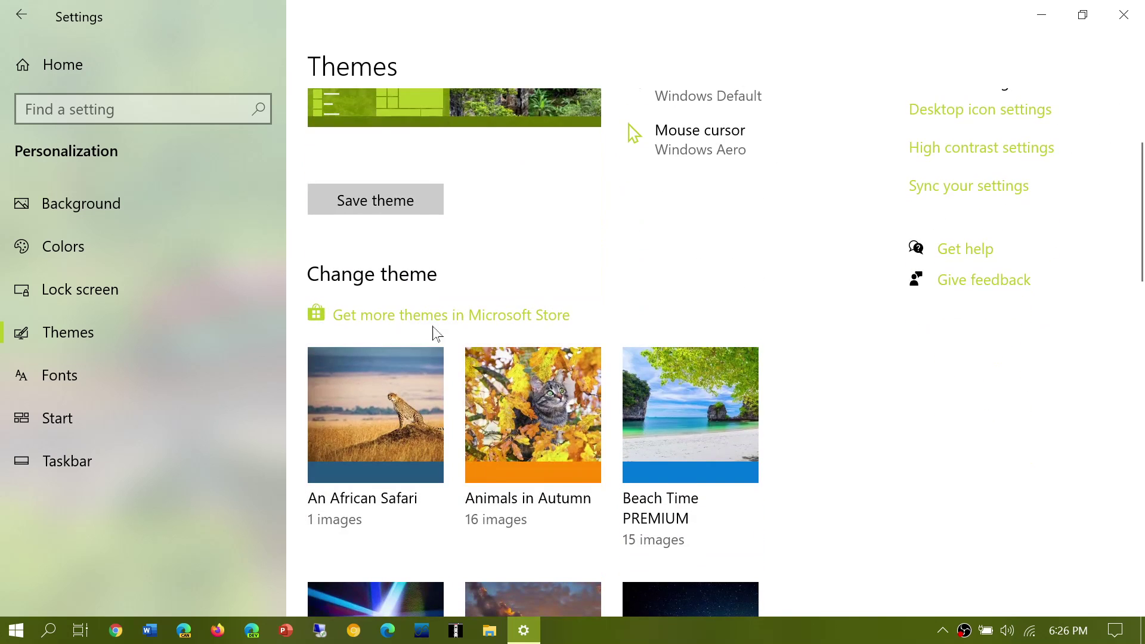
pyautogui.click(492, 323)
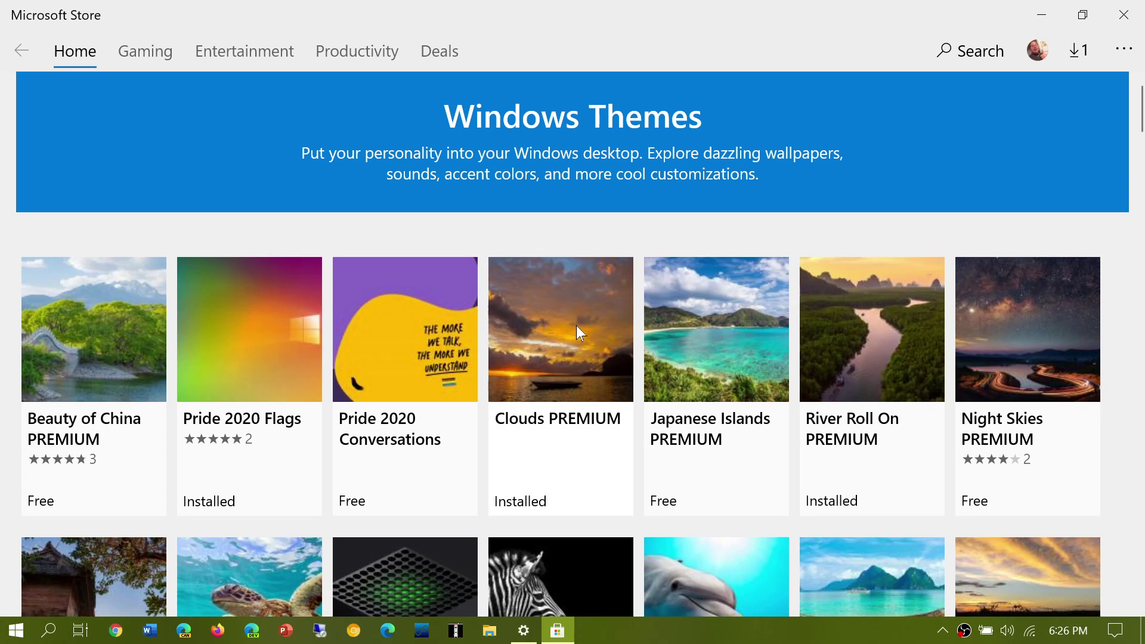
# Step: Scroll through the Store's Windows Themes collection to find the Reclaimed by Nature theme
pyautogui.scroll(-3, 576, 325)
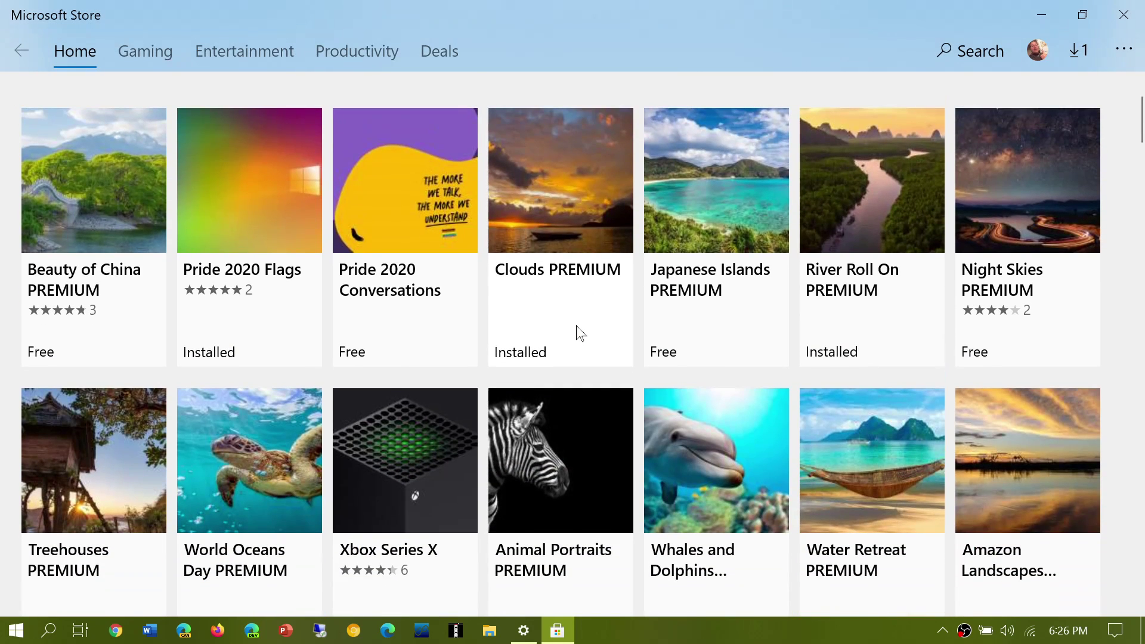
pyautogui.scroll(-3, 577, 331)
pyautogui.scroll(-2, 577, 332)
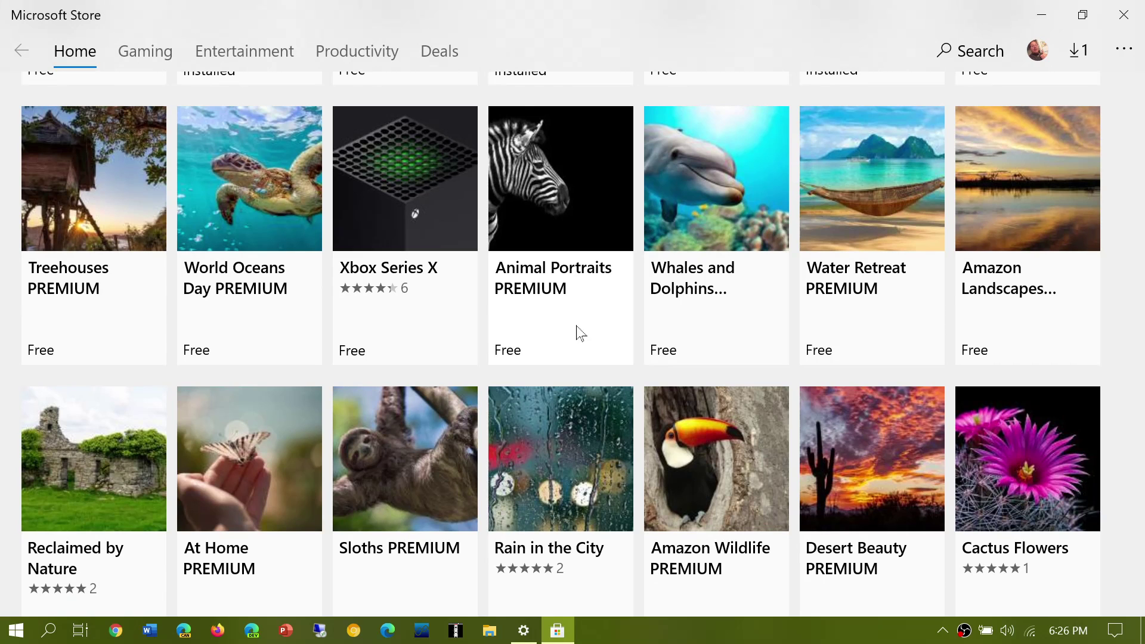
pyautogui.scroll(-2, 578, 333)
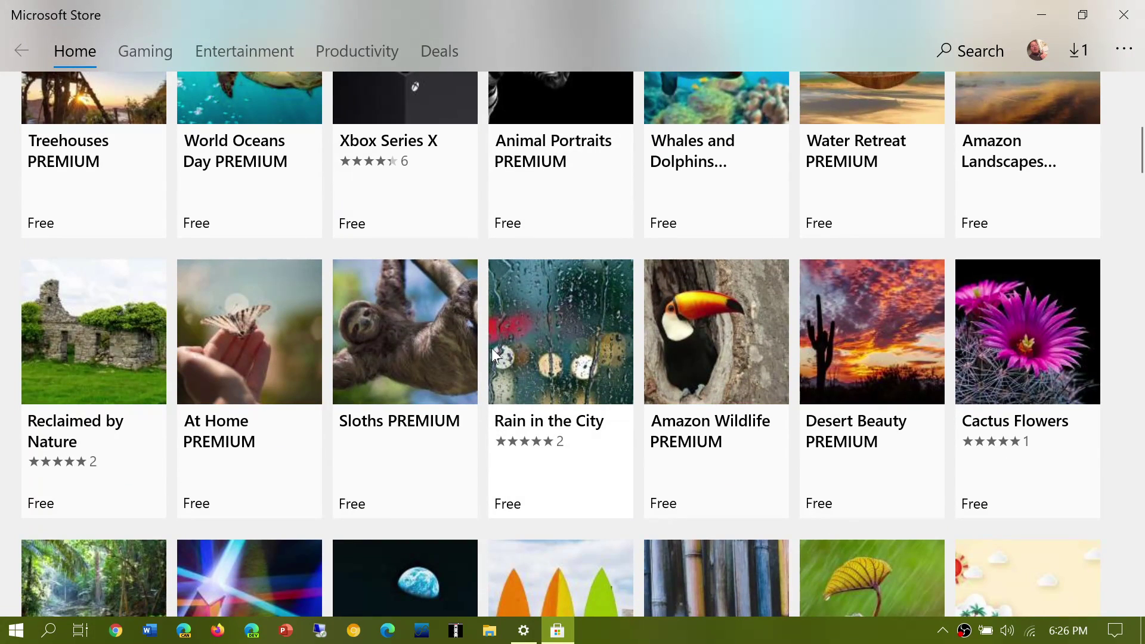
pyautogui.scroll(-3, 493, 357)
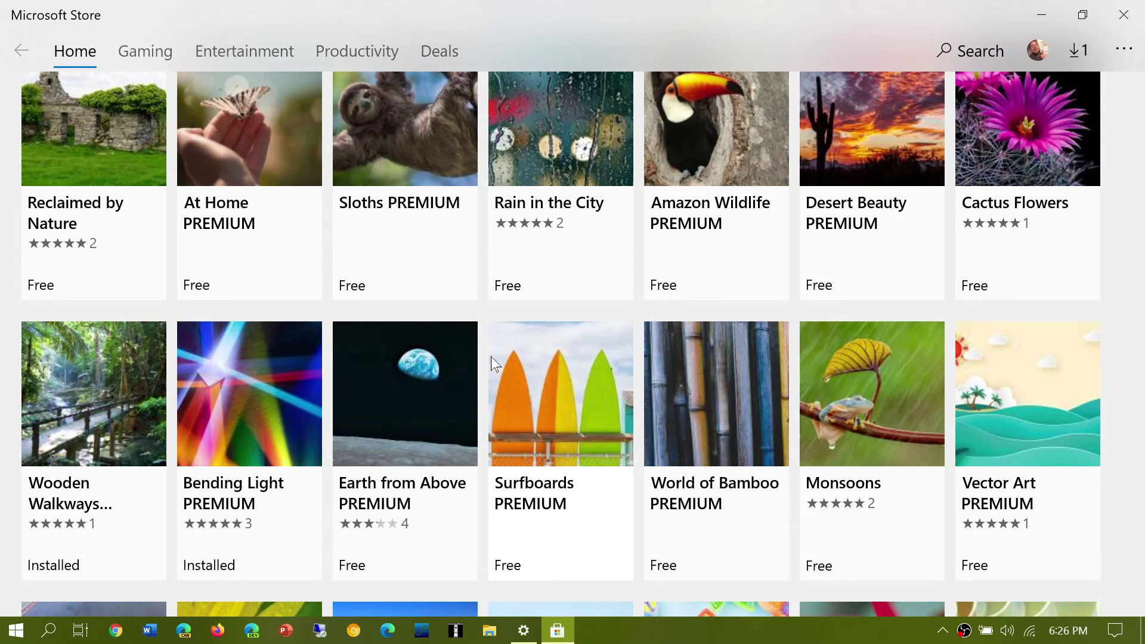
pyautogui.scroll(-2, 491, 356)
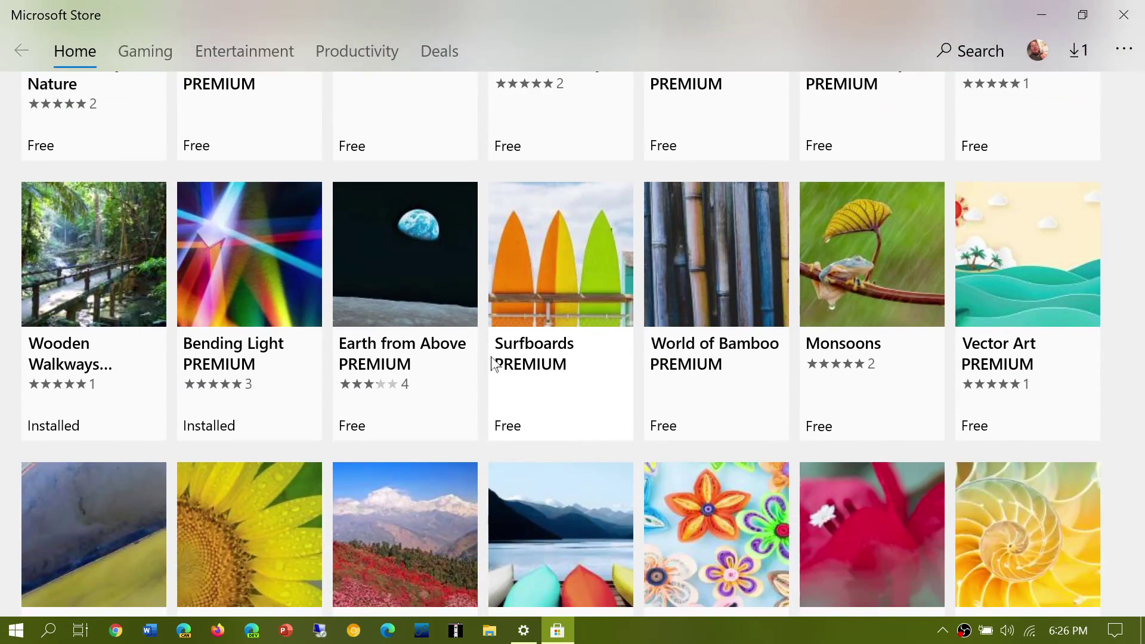
pyautogui.scroll(-3, 492, 362)
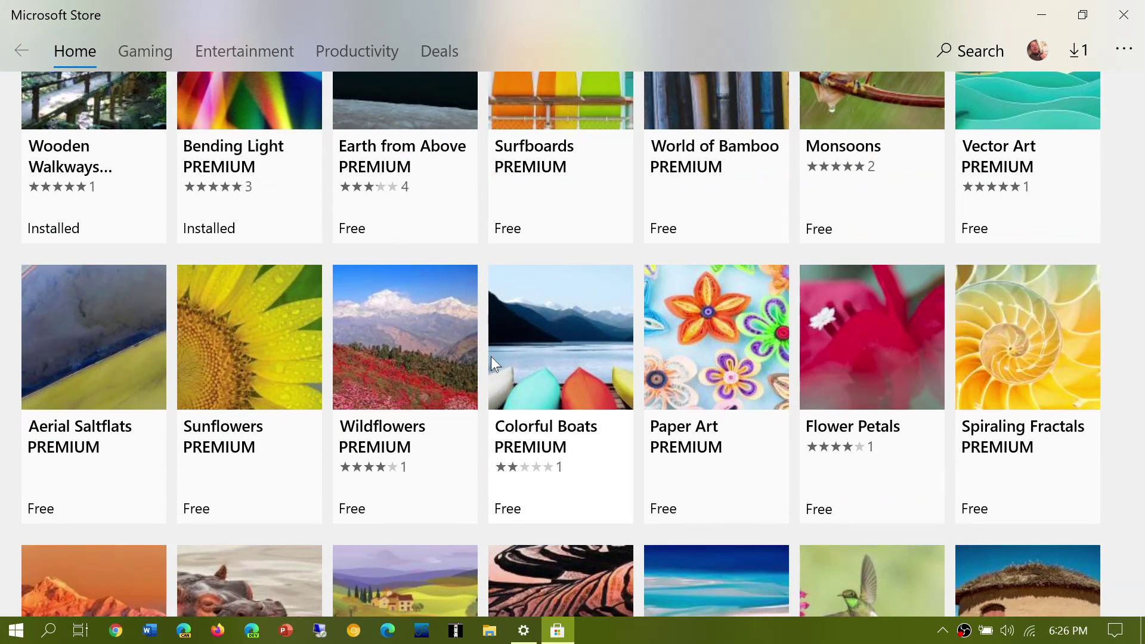
pyautogui.scroll(5, 491, 356)
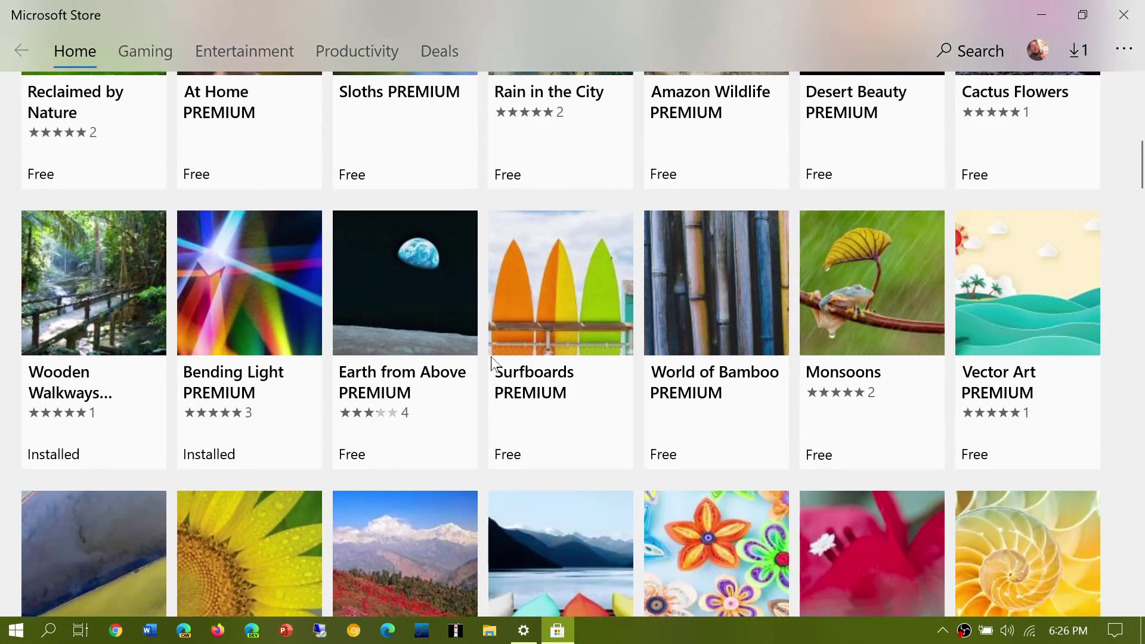
pyautogui.scroll(1, 491, 357)
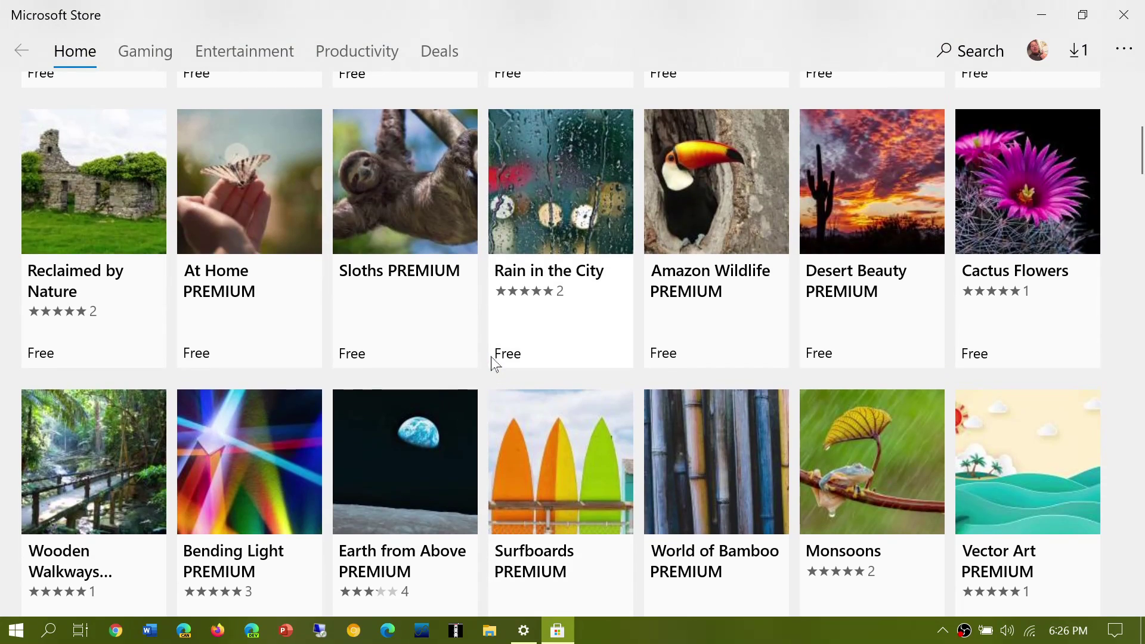
# Step: Open the Reclaimed by Nature page, review it, and get the free theme
pyautogui.click(109, 204)
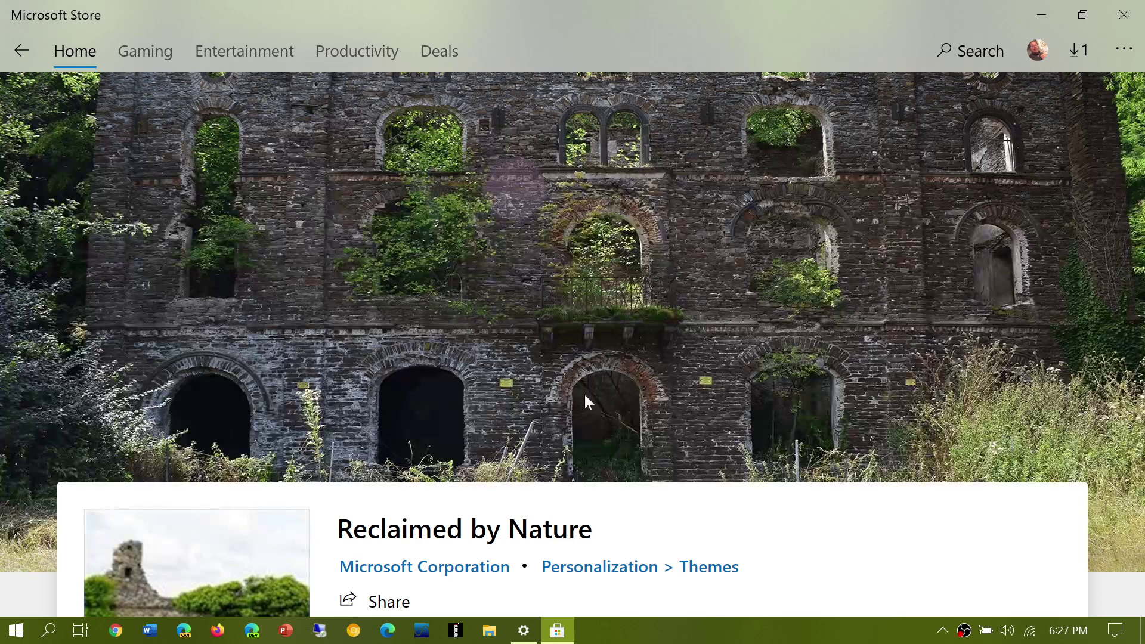
pyautogui.scroll(-3, 675, 263)
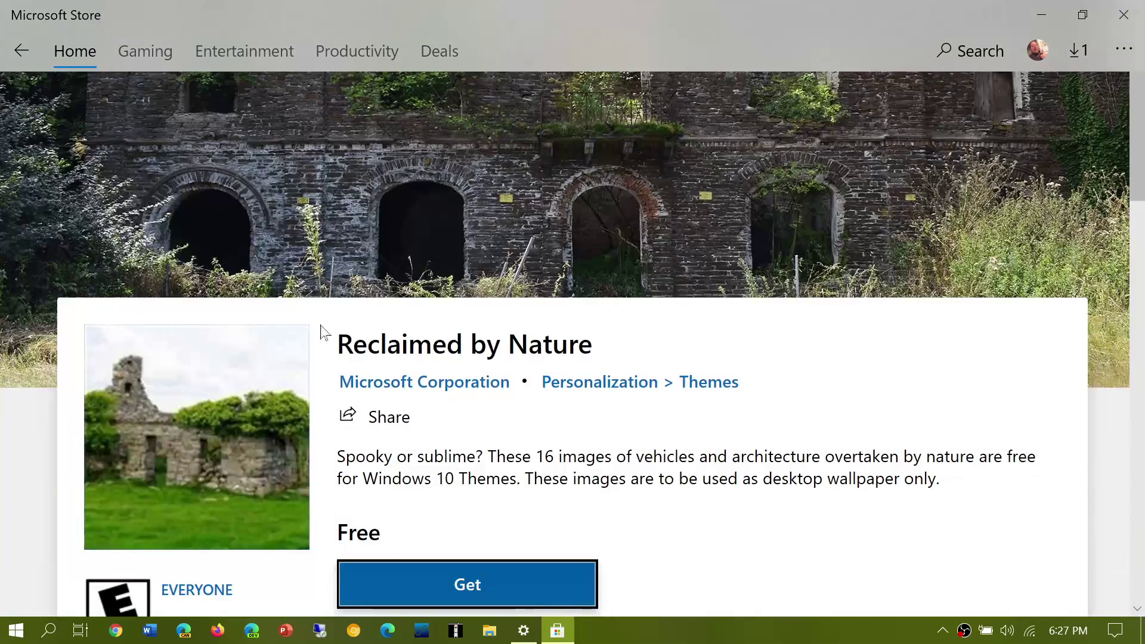
pyautogui.scroll(-5, 669, 392)
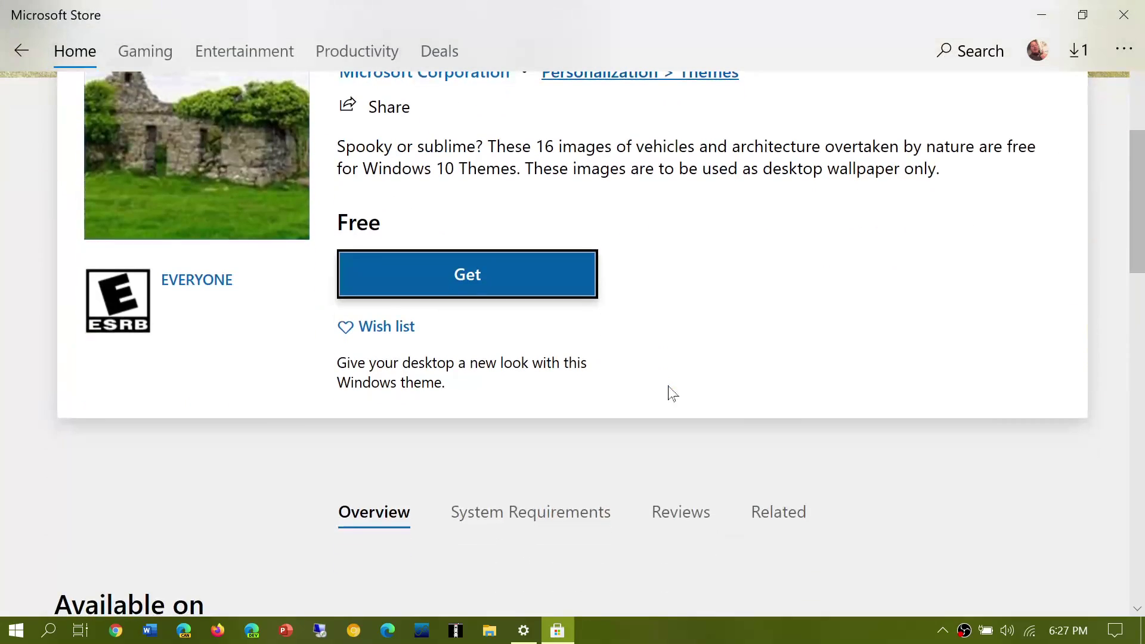
pyautogui.scroll(-4, 603, 288)
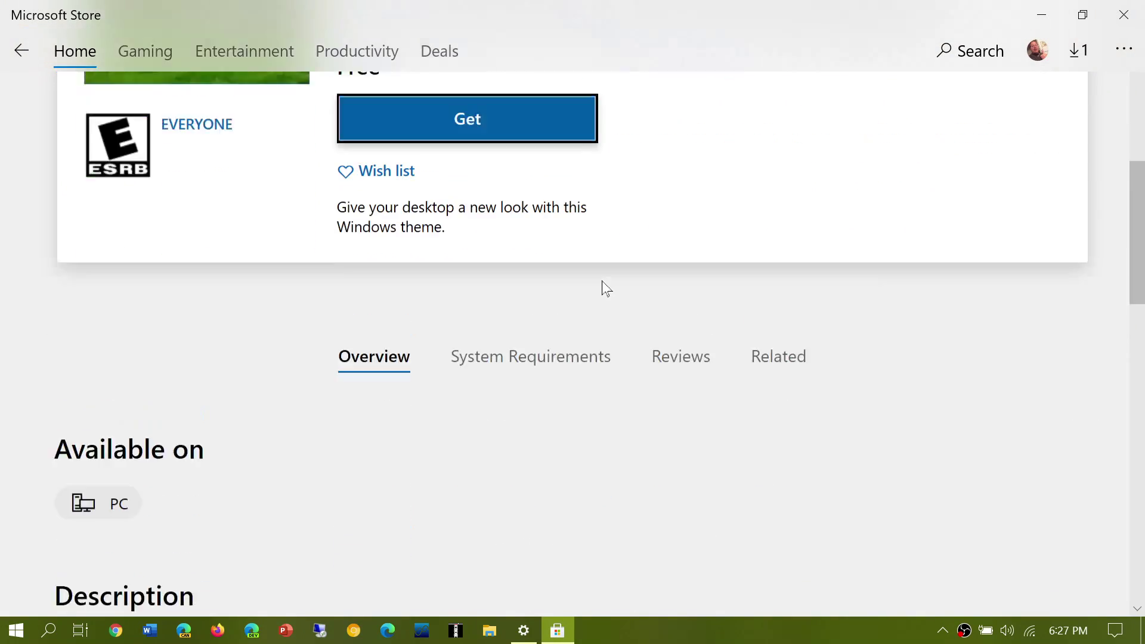
pyautogui.scroll(-7, 602, 289)
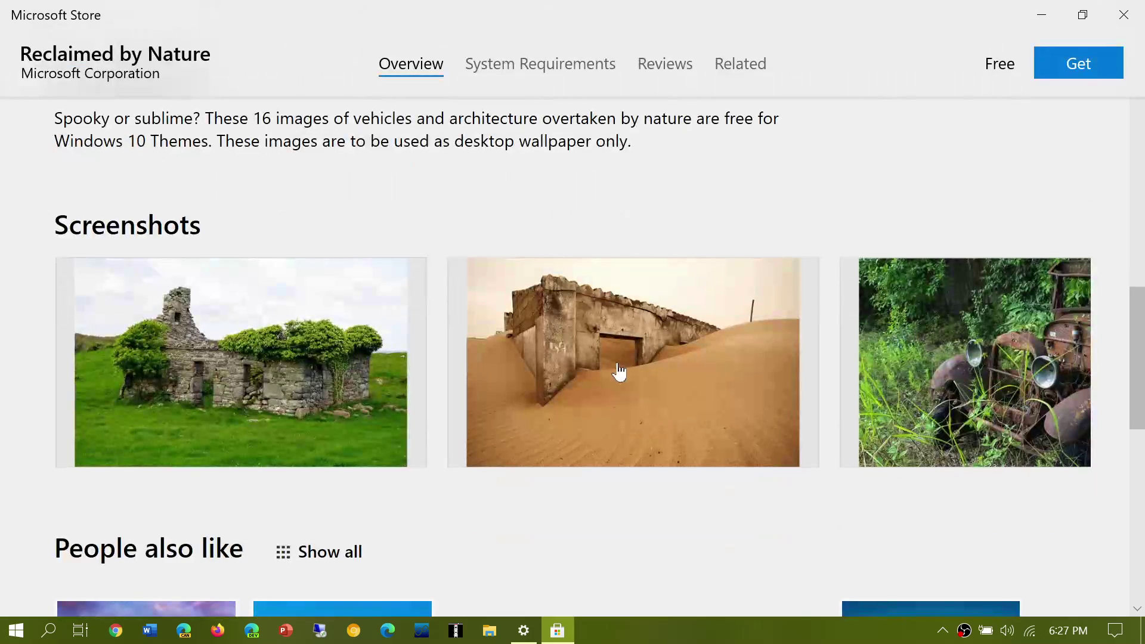
pyautogui.scroll(-5, 619, 371)
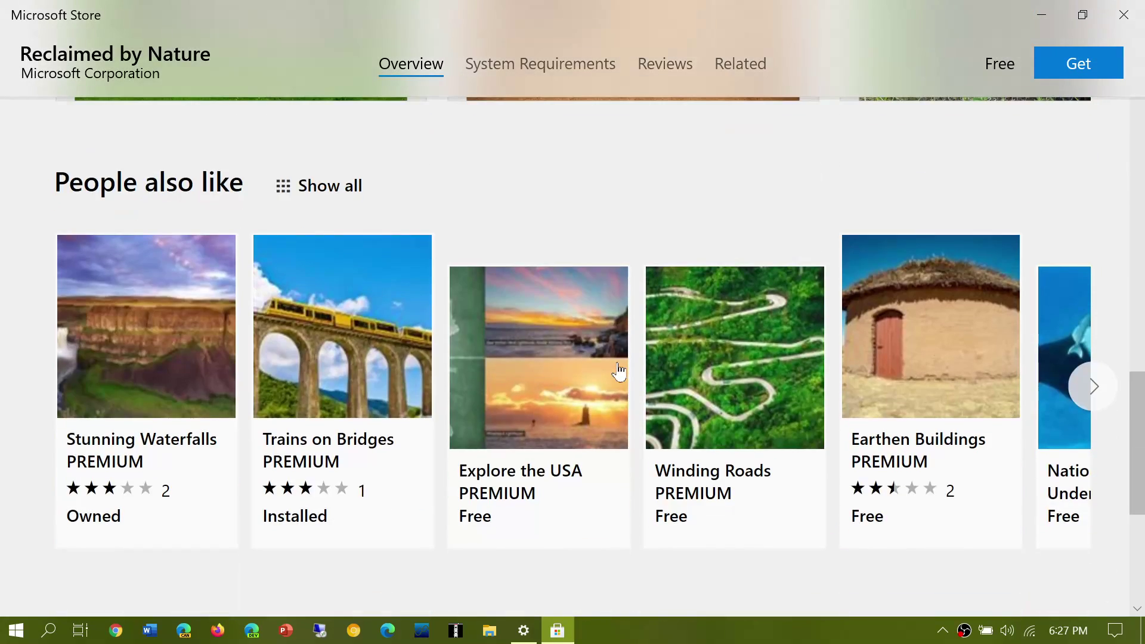
pyautogui.scroll(5, 618, 371)
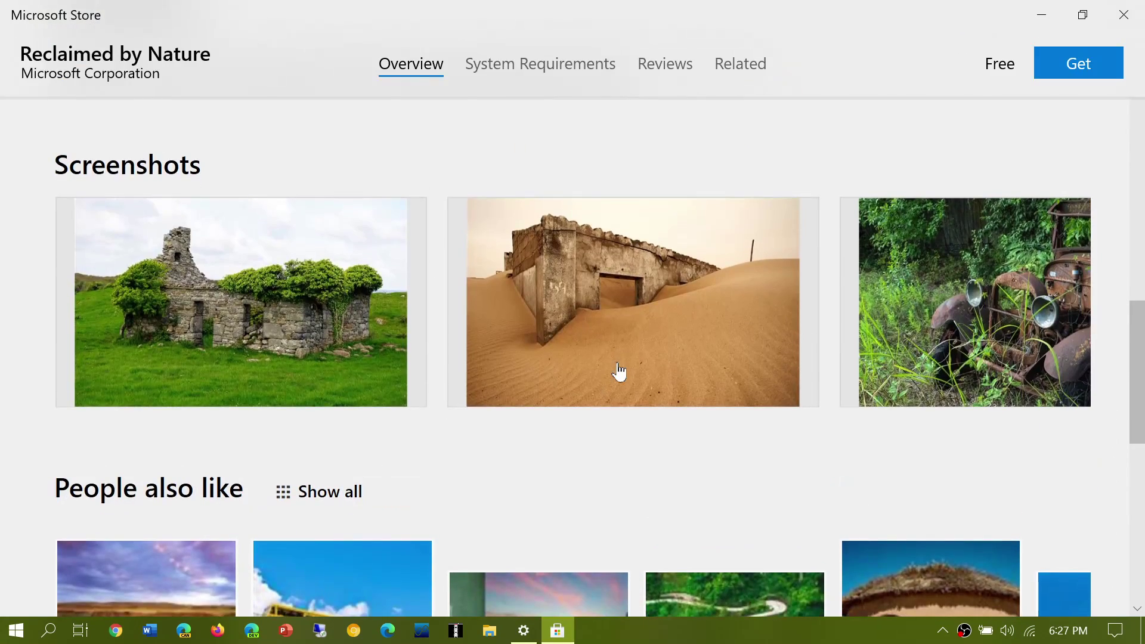
pyautogui.scroll(10, 526, 123)
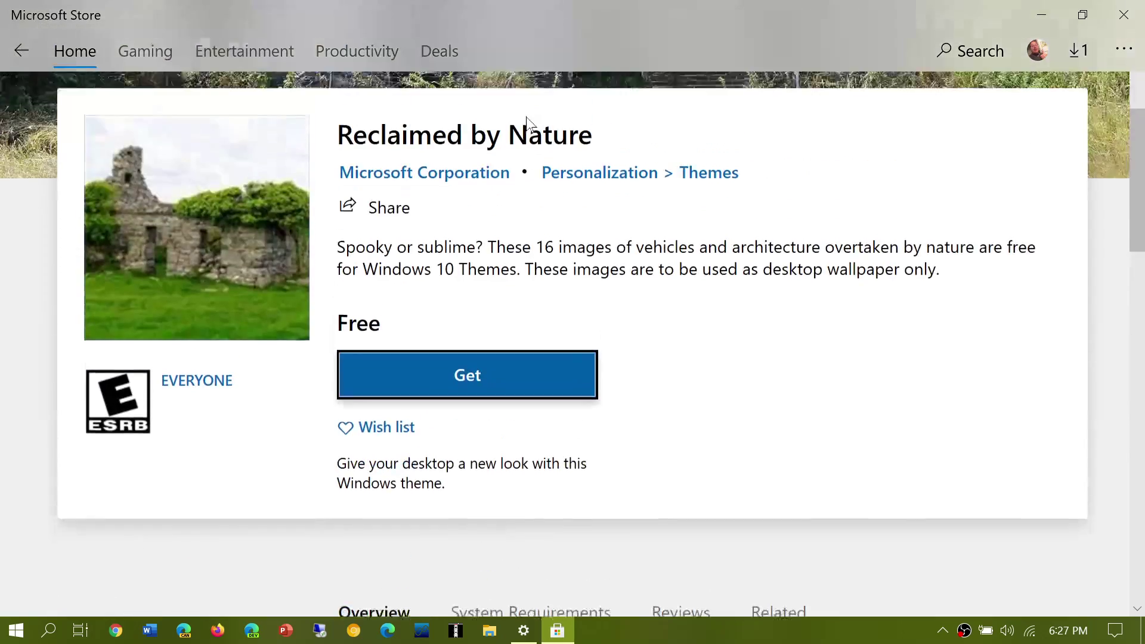
pyautogui.scroll(-2, 525, 123)
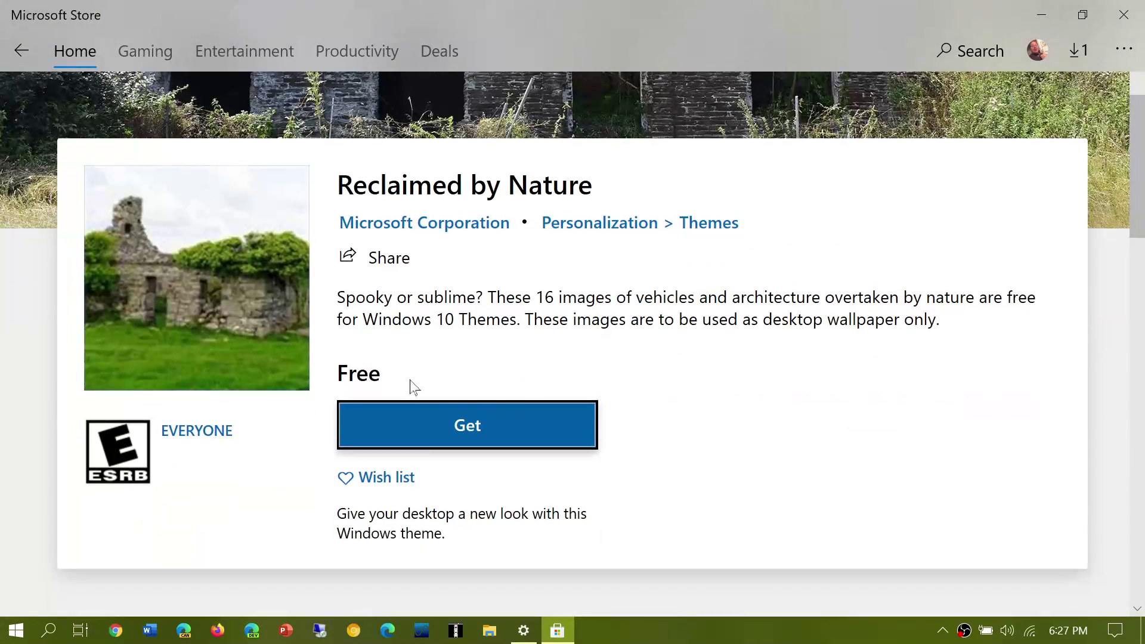
pyautogui.click(461, 422)
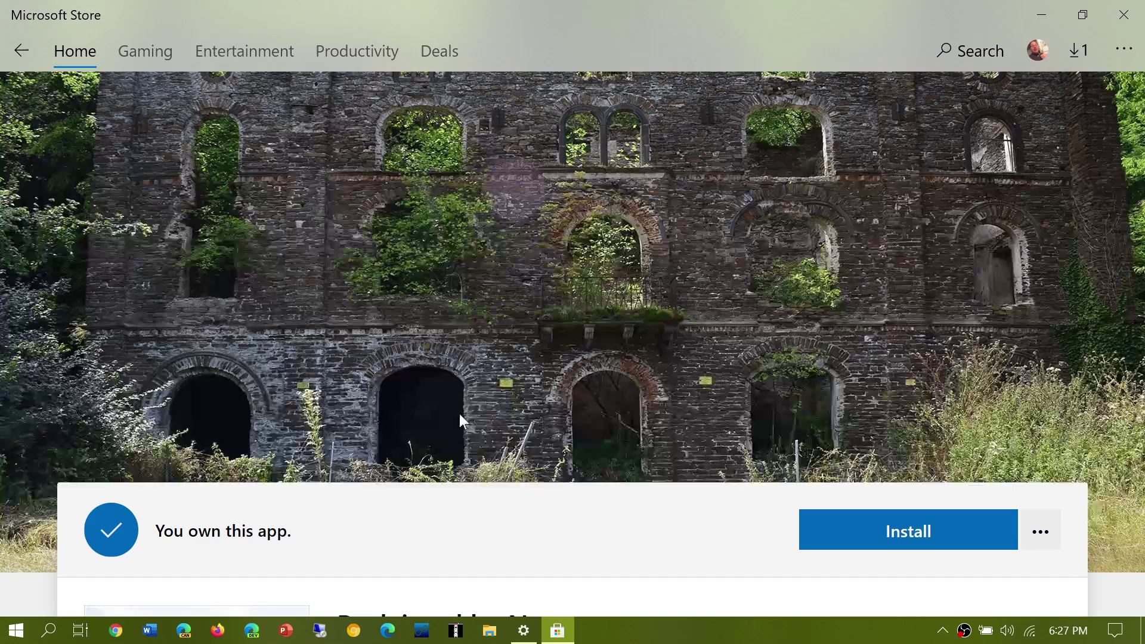
# Step: Install Reclaimed by Nature and wait until the Store reports 'This product is installed'
pyautogui.click(885, 530)
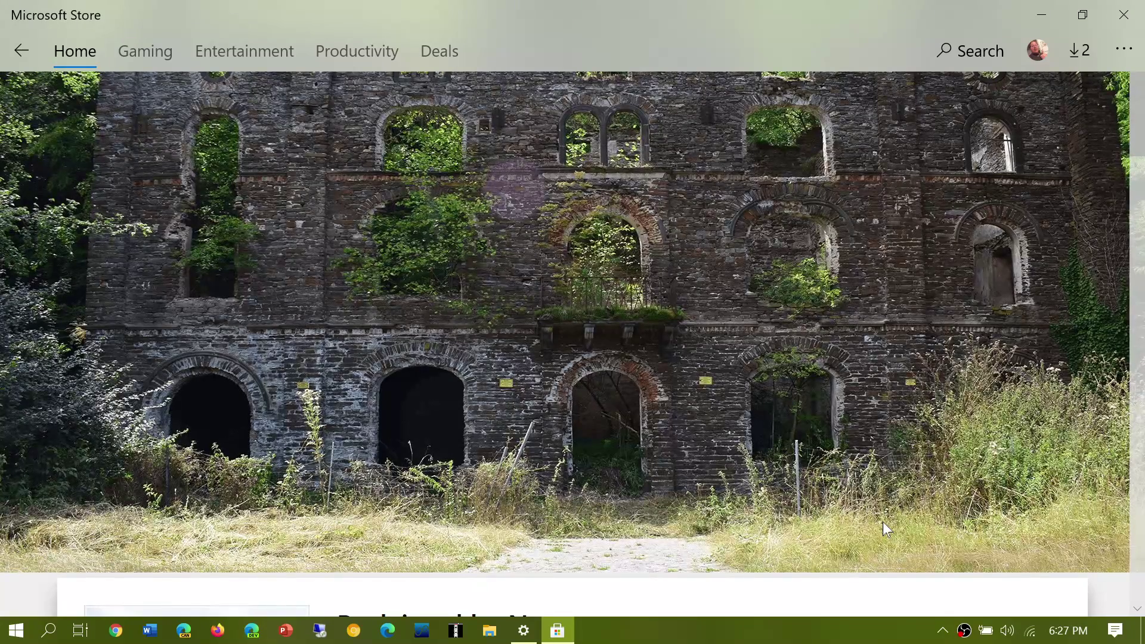
pyautogui.scroll(-5, 882, 521)
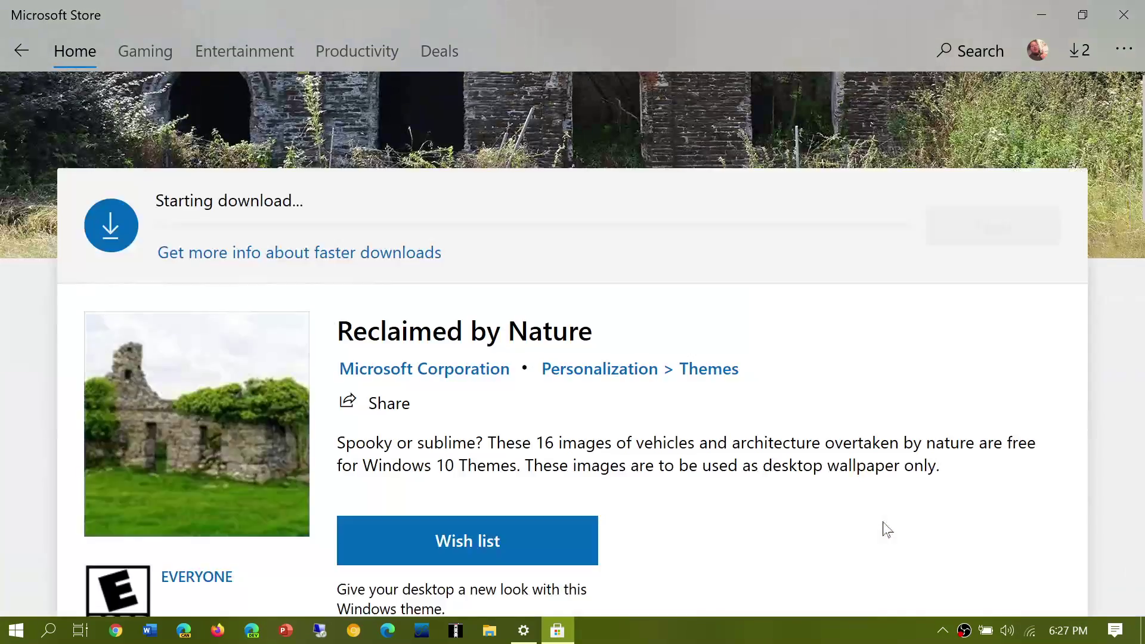
pyautogui.scroll(5, 884, 529)
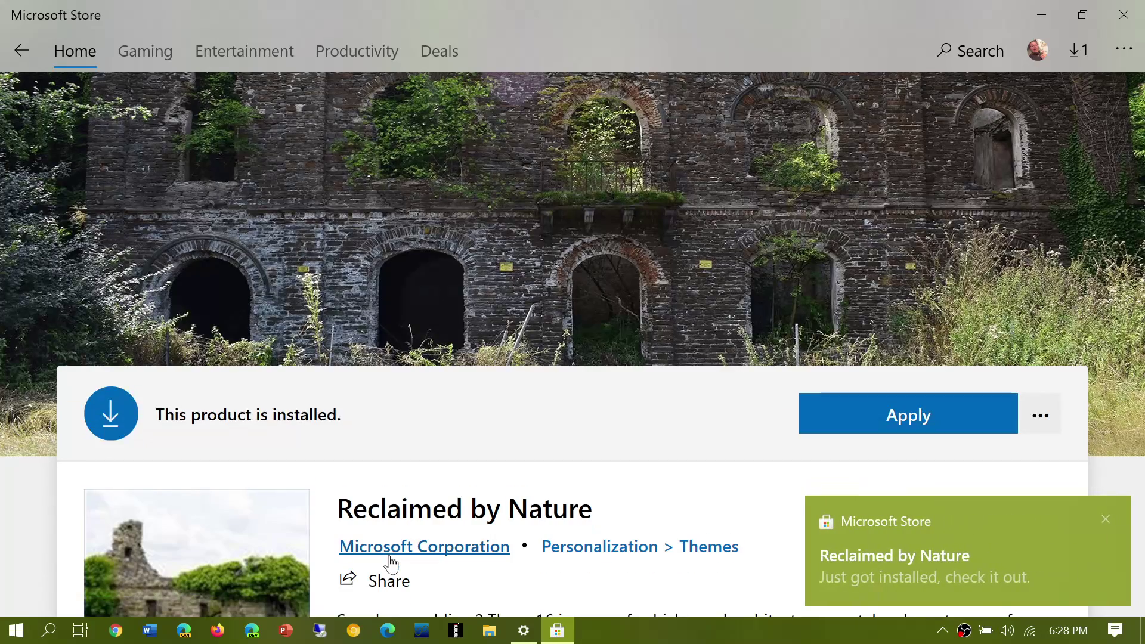
# Step: Apply Reclaimed by Nature, select its thumbnail on the Themes page, and close Settings
pyautogui.click(917, 421)
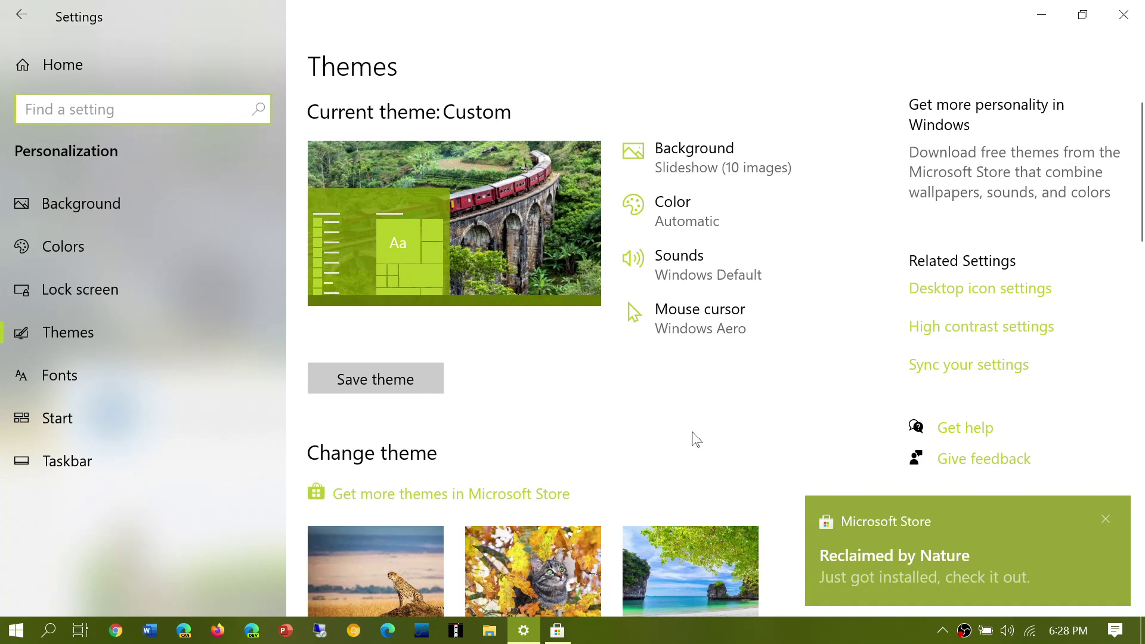
pyautogui.scroll(-4, 697, 440)
pyautogui.scroll(-3, 696, 440)
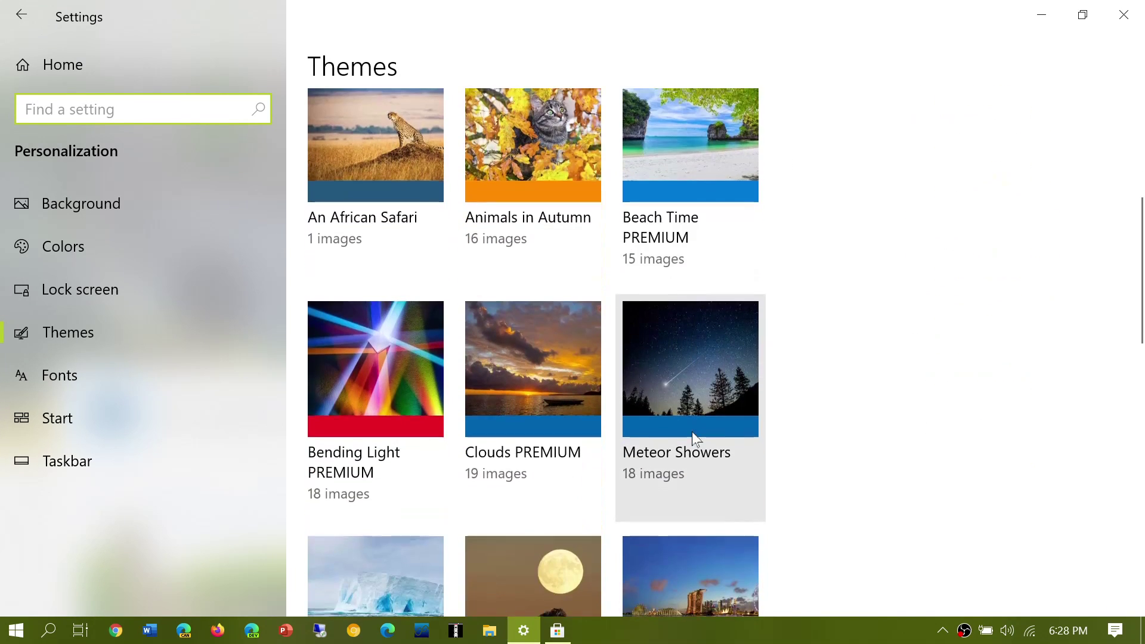
pyautogui.scroll(-3, 825, 455)
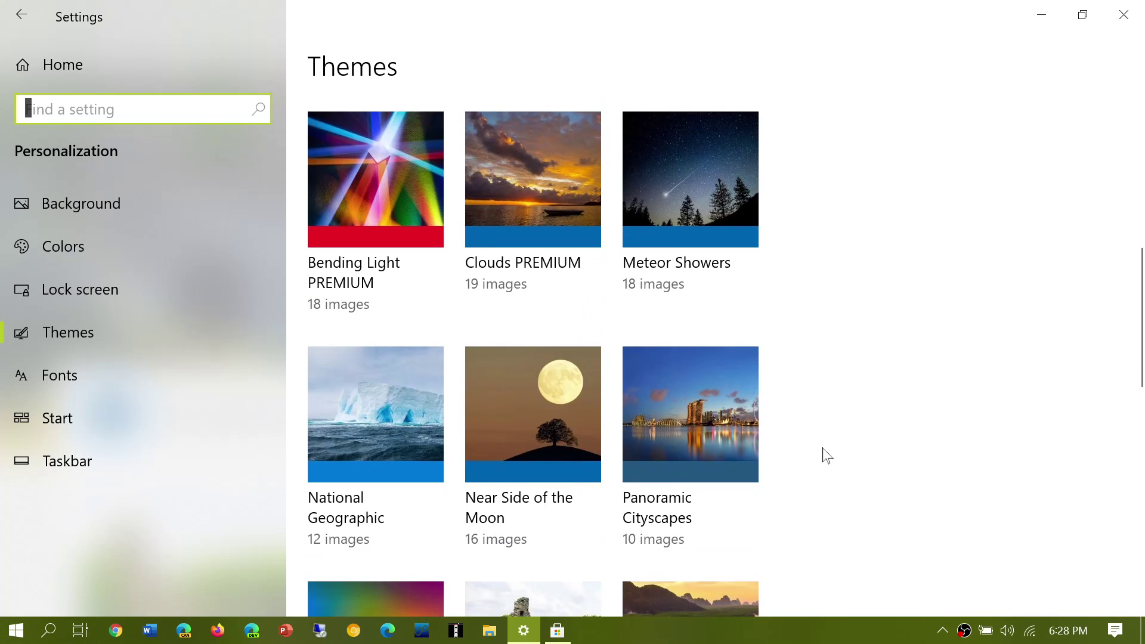
pyautogui.scroll(-3, 824, 455)
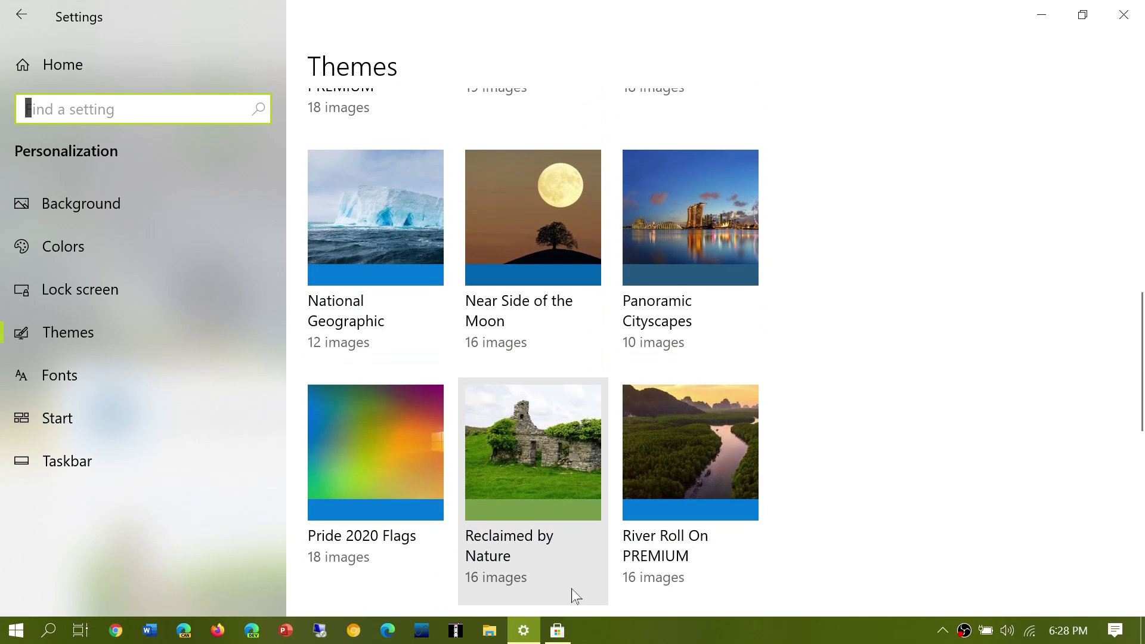
pyautogui.click(538, 446)
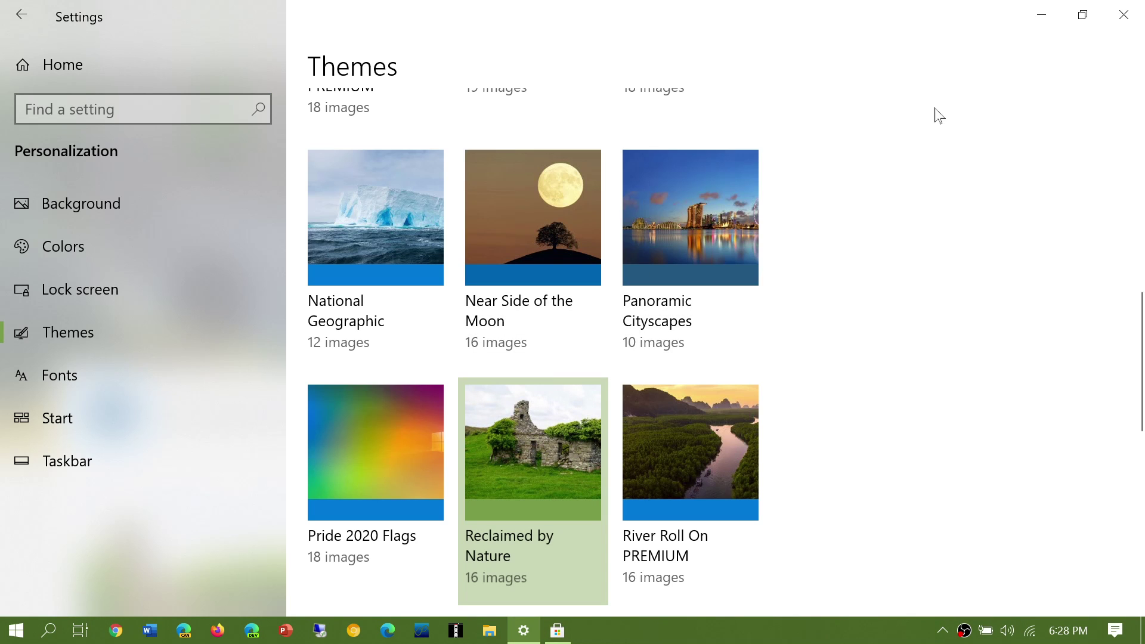
pyautogui.click(1123, 13)
# Step: Close the Store and reopen the Settings home through Action Center's All settings
pyautogui.click(1125, 12)
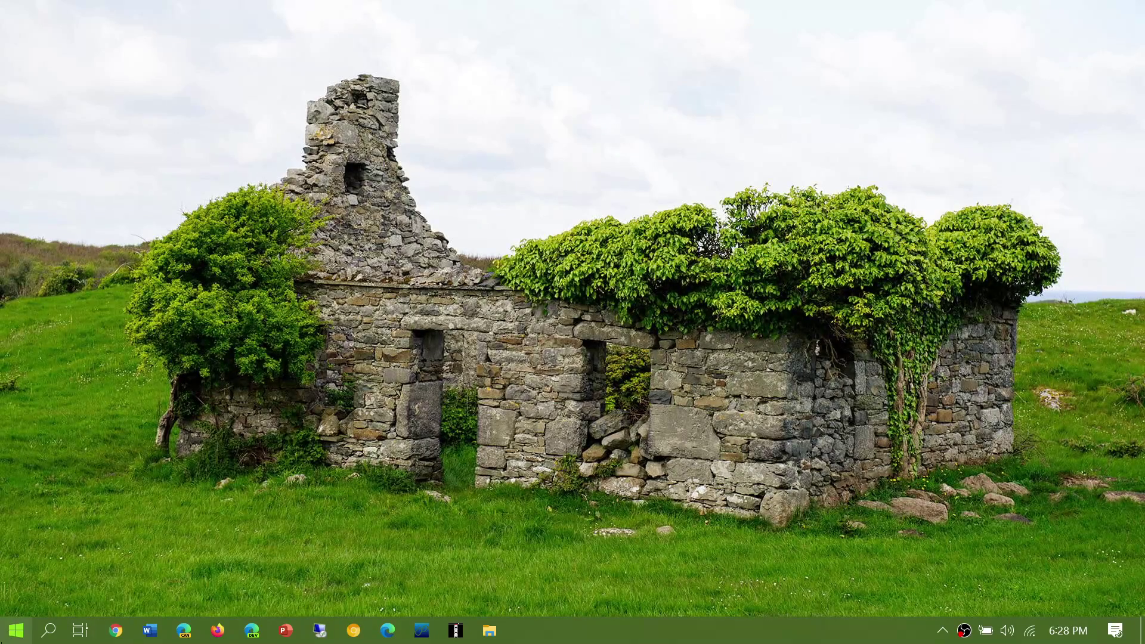
pyautogui.click(16, 630)
pyautogui.click(747, 356)
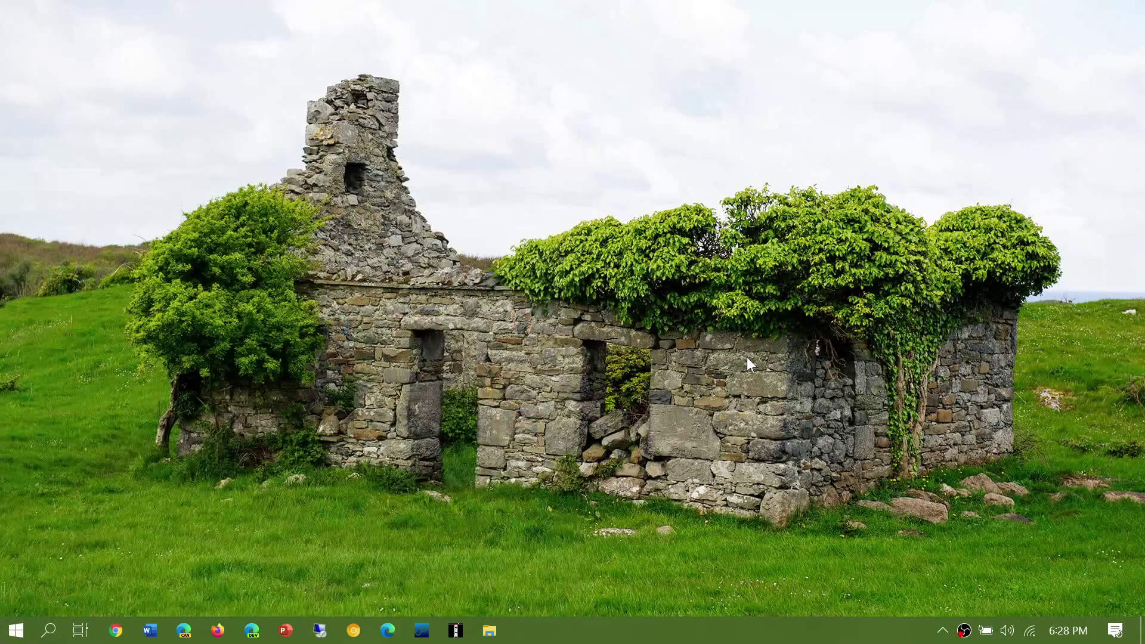
pyautogui.click(1114, 629)
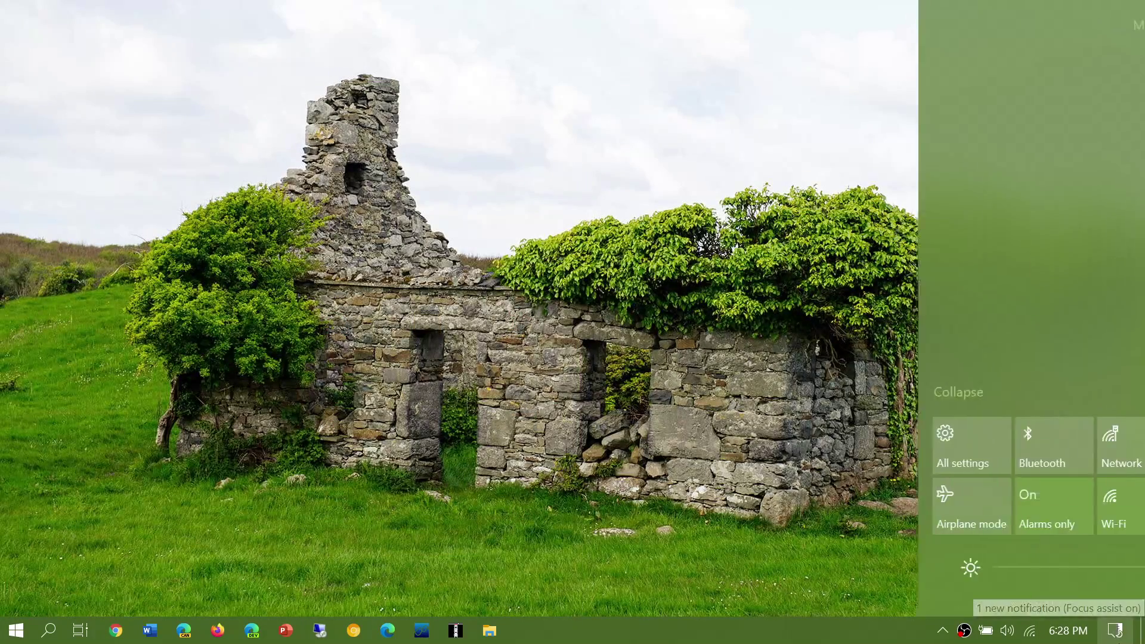
pyautogui.click(826, 446)
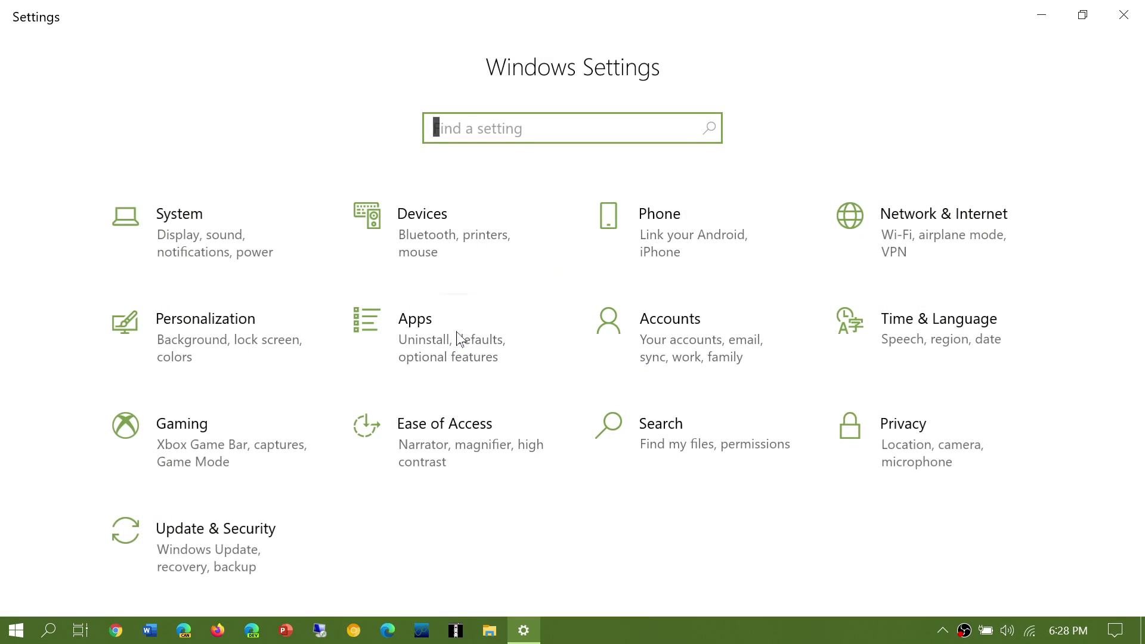
# Step: Set the background slideshow to change pictures every 10 minutes
pyautogui.click(201, 342)
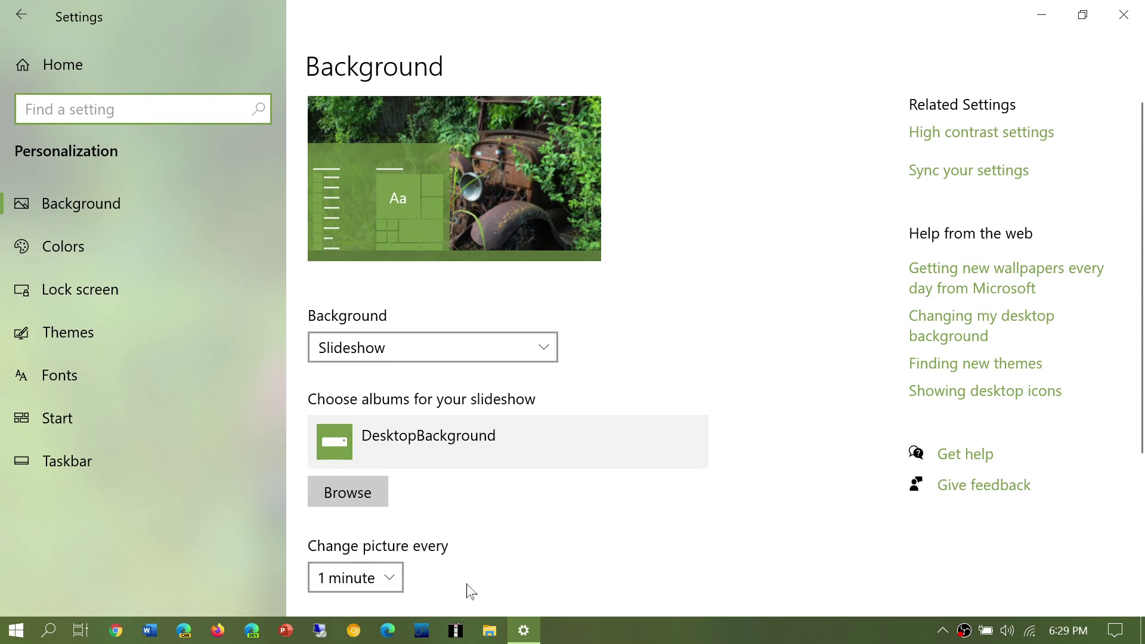
pyautogui.scroll(-3, 468, 581)
pyautogui.click(379, 400)
pyautogui.click(369, 418)
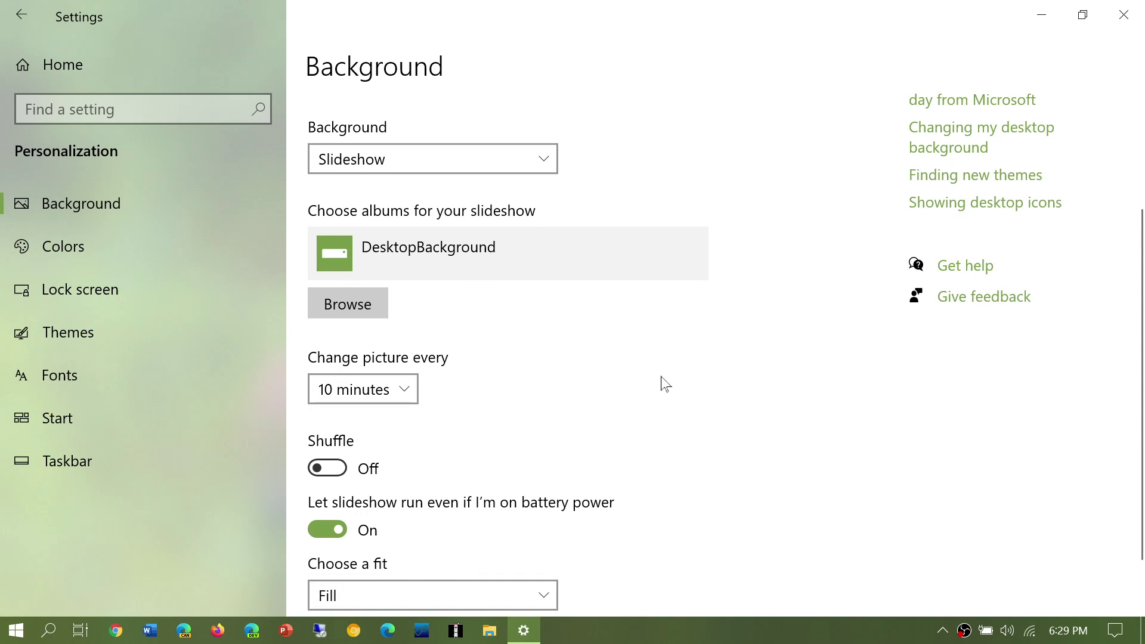
# Step: Turn on automatic accent color from the background in Colors, then close Settings
pyautogui.scroll(-2, 623, 454)
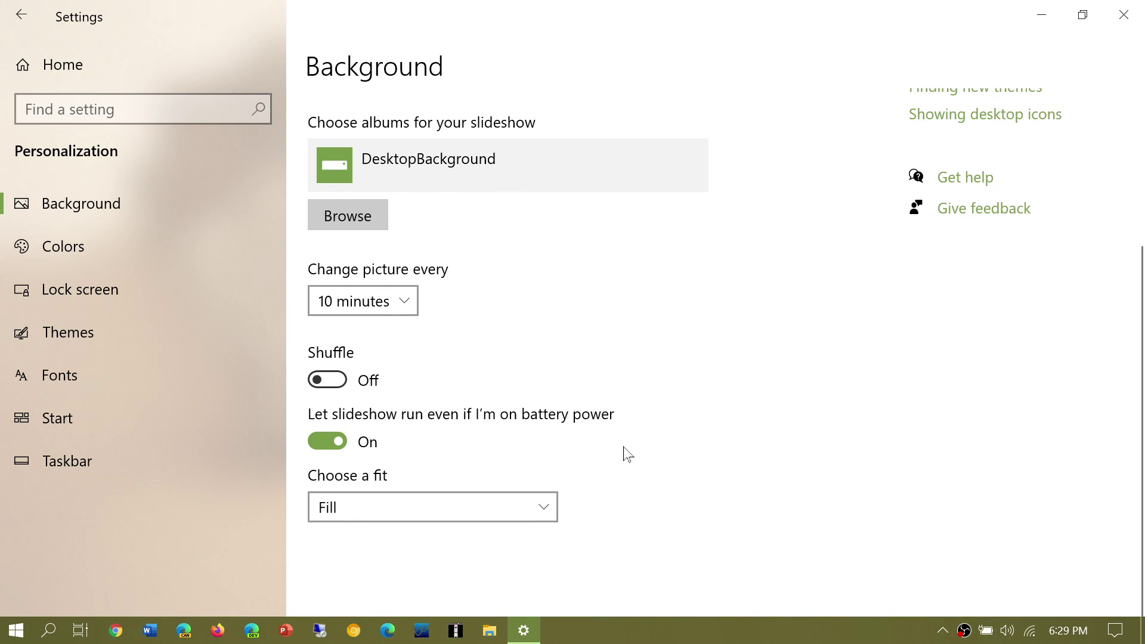
pyautogui.click(100, 251)
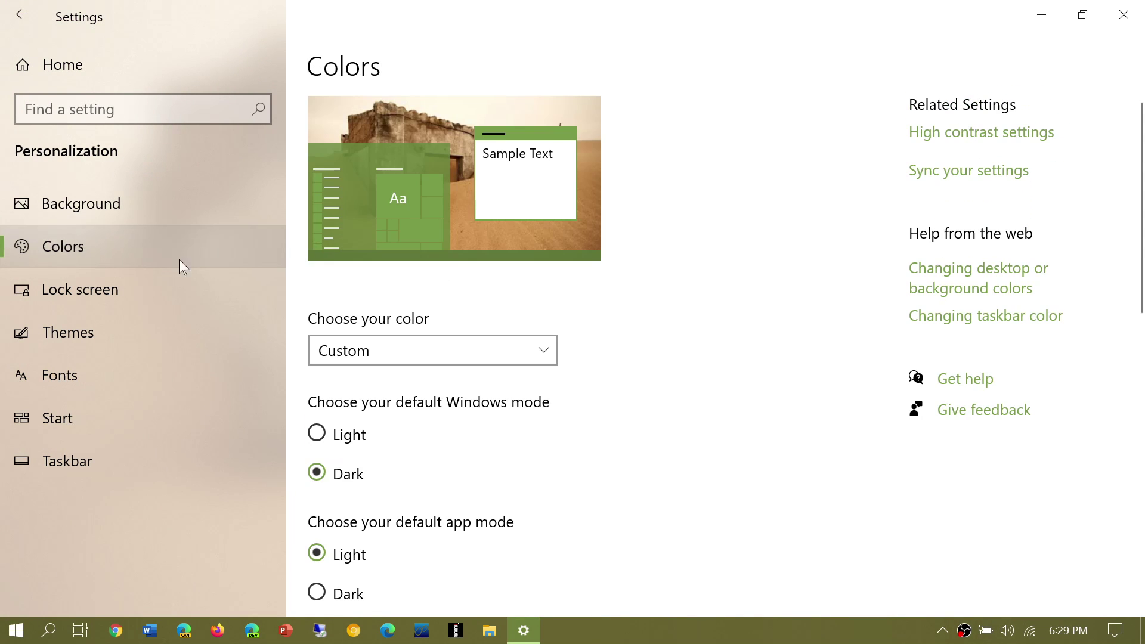
pyautogui.scroll(-6, 567, 374)
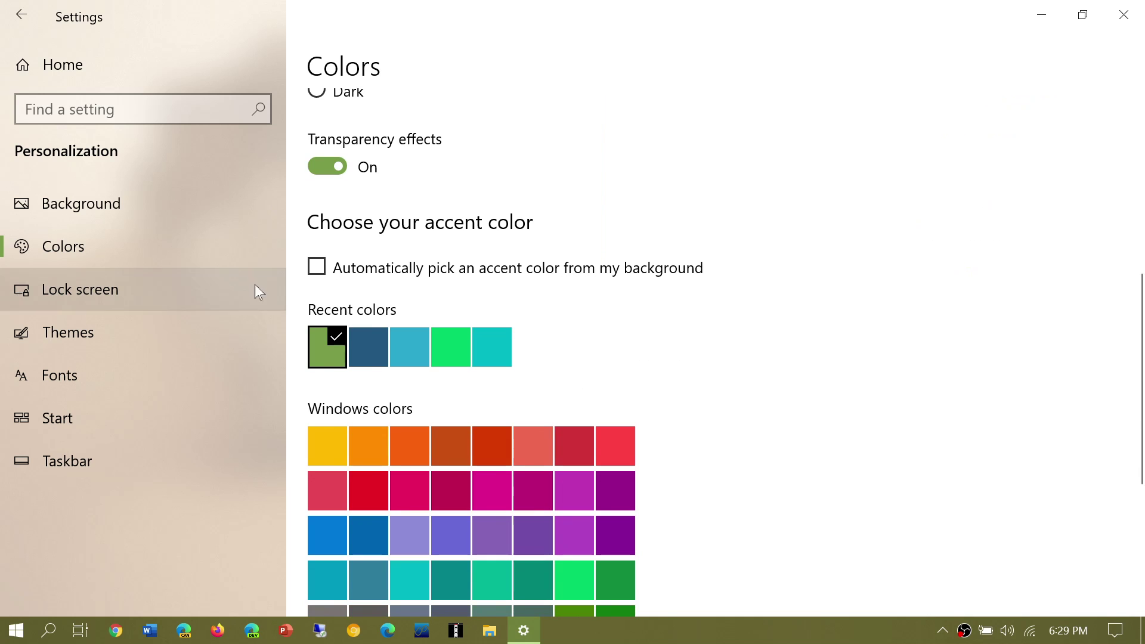
pyautogui.click(317, 268)
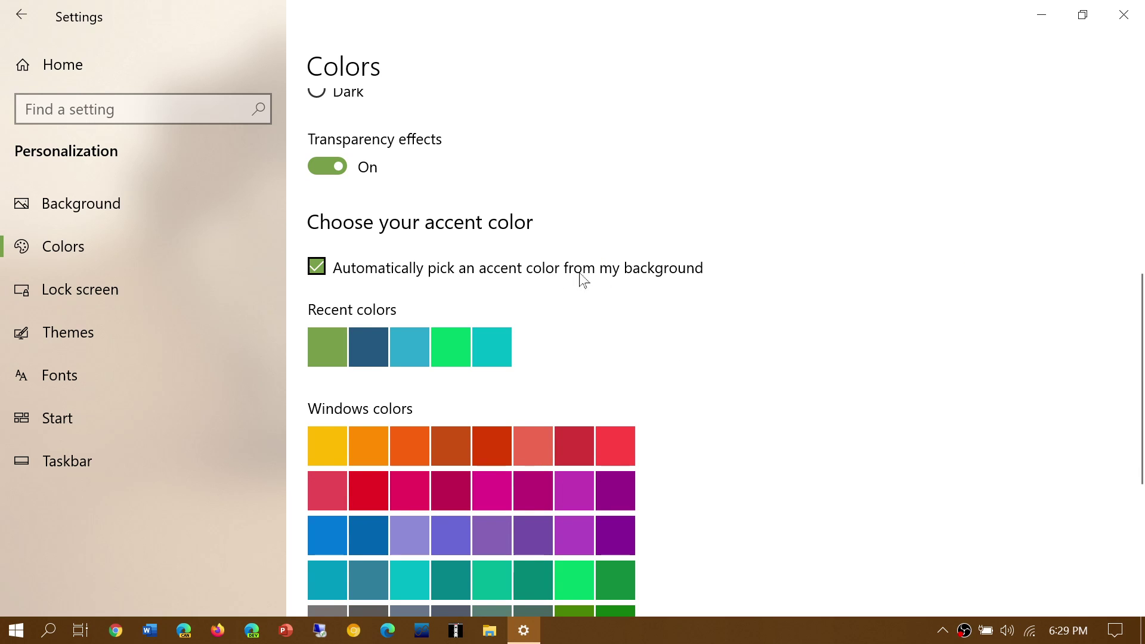
pyautogui.scroll(-4, 723, 286)
pyautogui.scroll(-1, 721, 284)
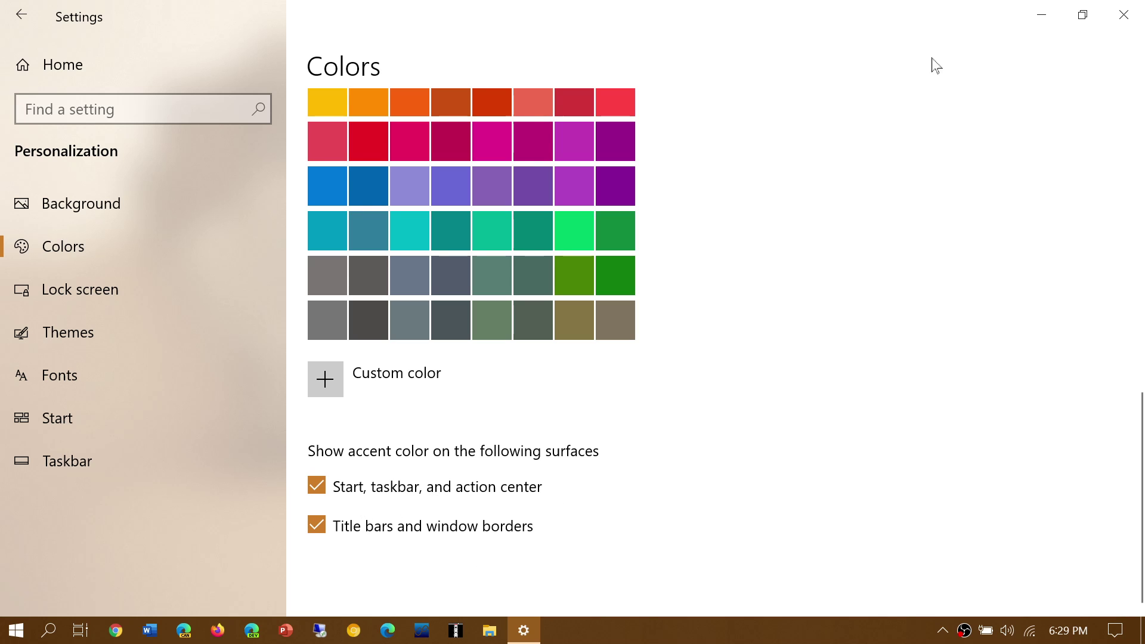
pyautogui.click(1140, 12)
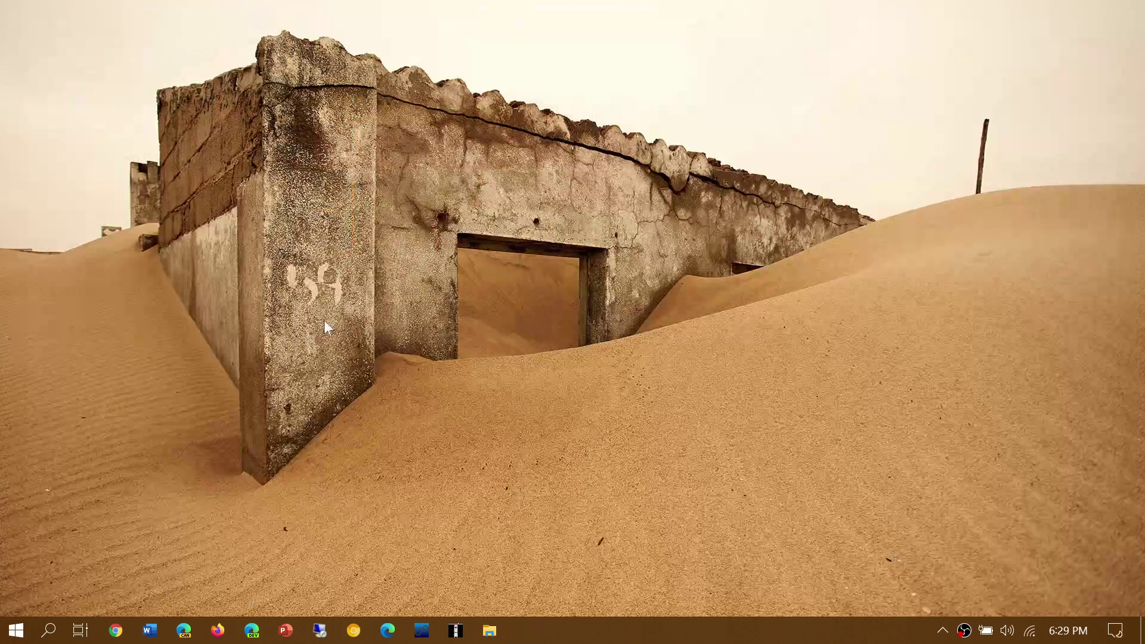
pyautogui.click(16, 630)
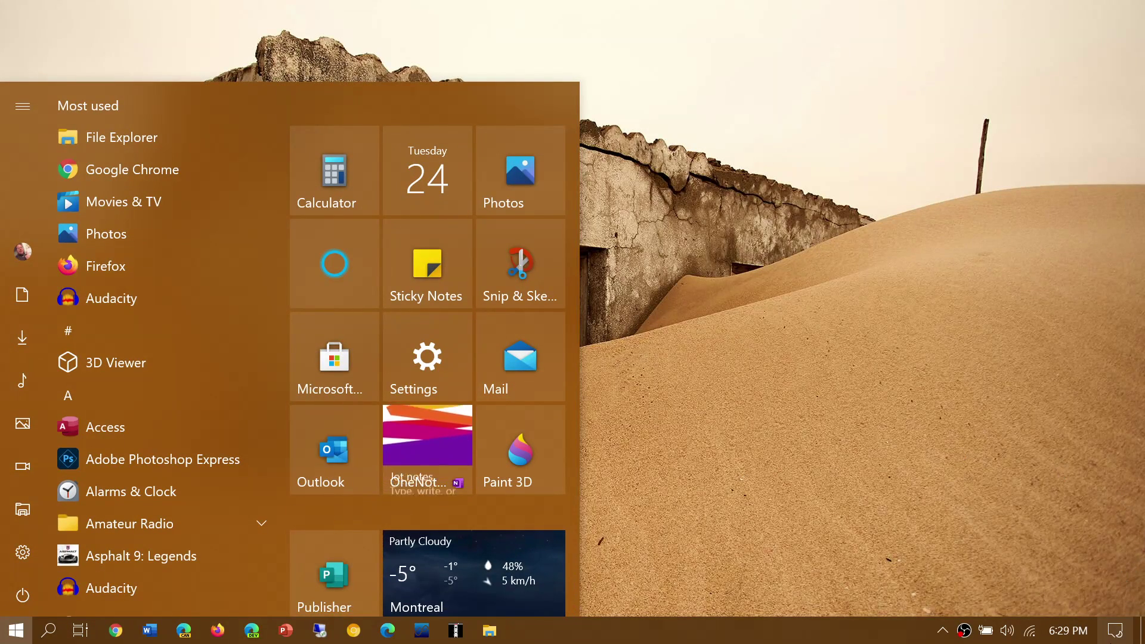
pyautogui.click(1112, 633)
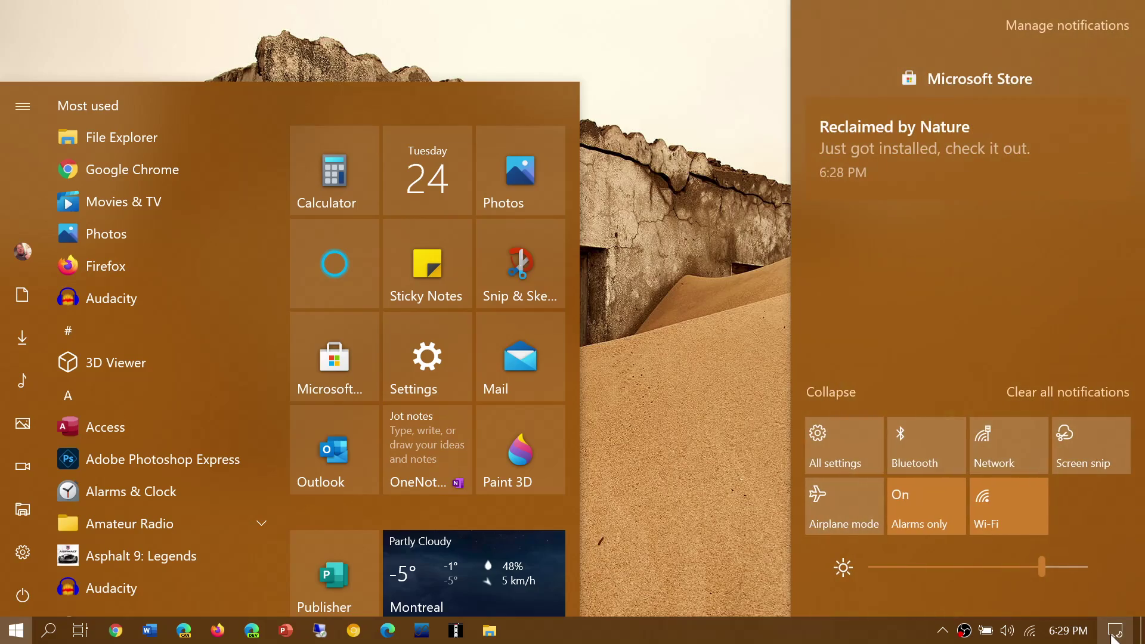
pyautogui.click(672, 399)
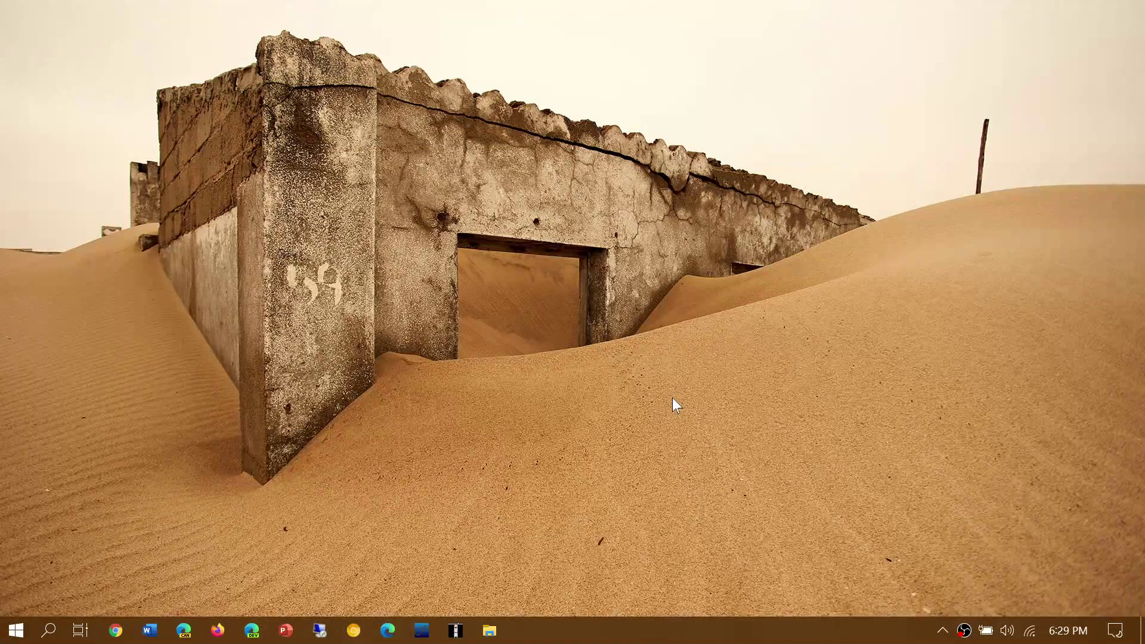